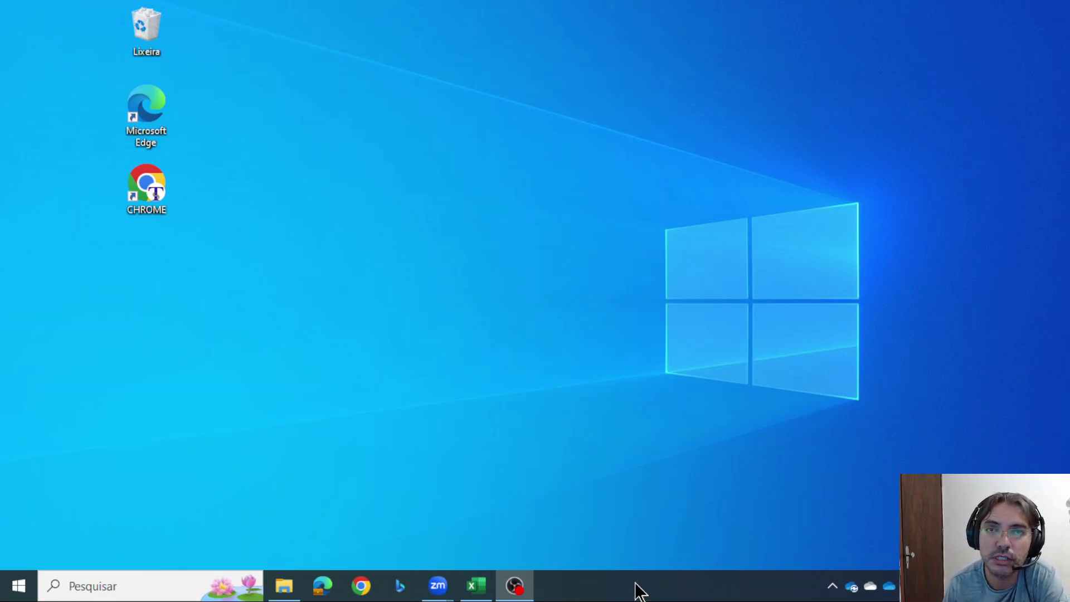
# Open the Windows Task Manager, switch it to the compact view and back to full details, and reposition its window on the desktop.
pyautogui.rightClick(638, 589)
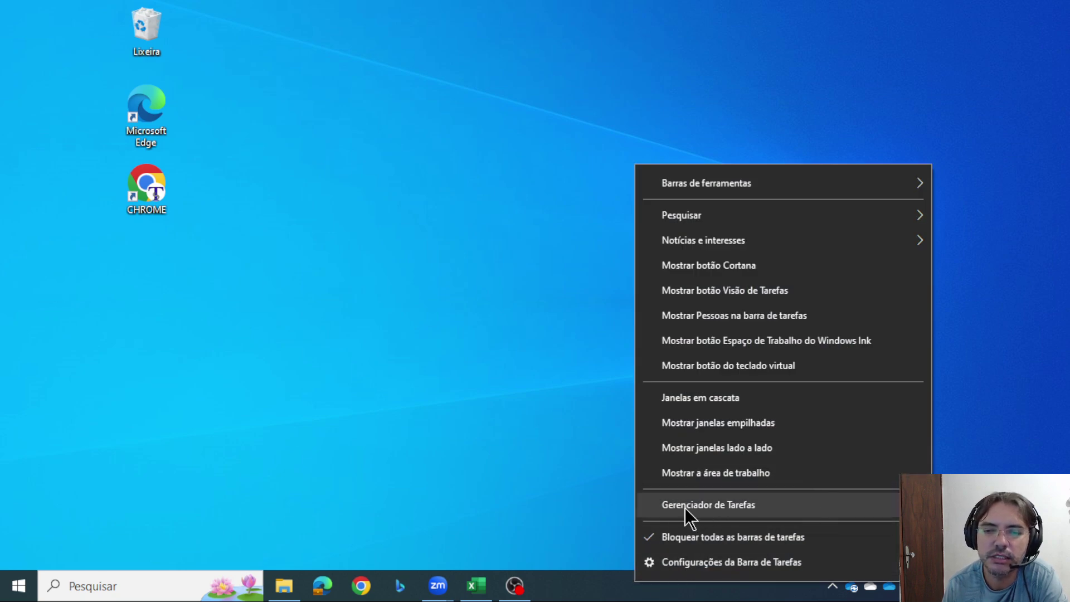
pyautogui.click(737, 499)
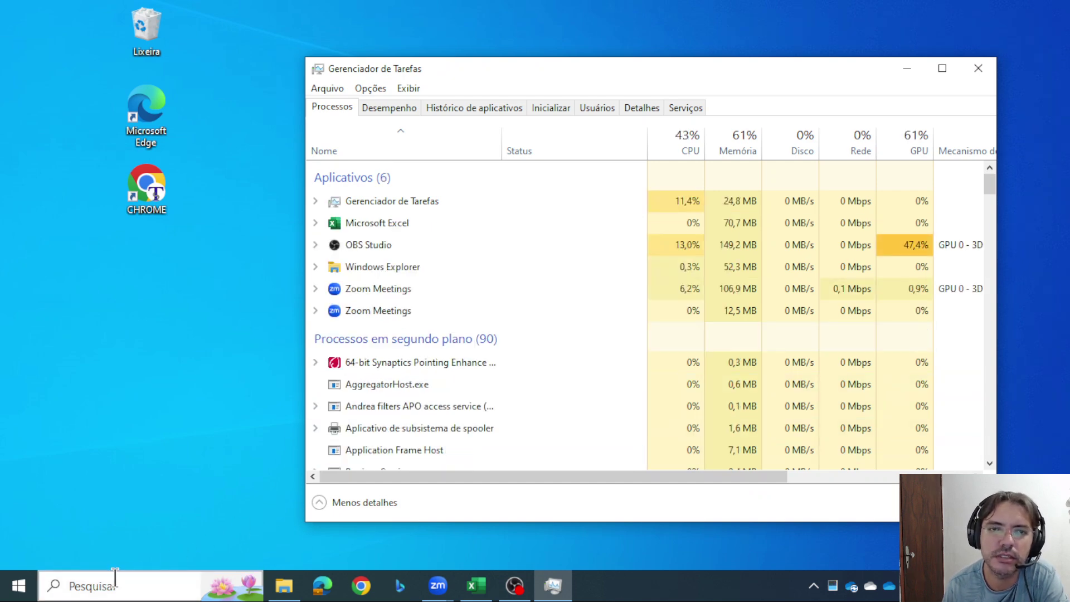
pyautogui.click(373, 503)
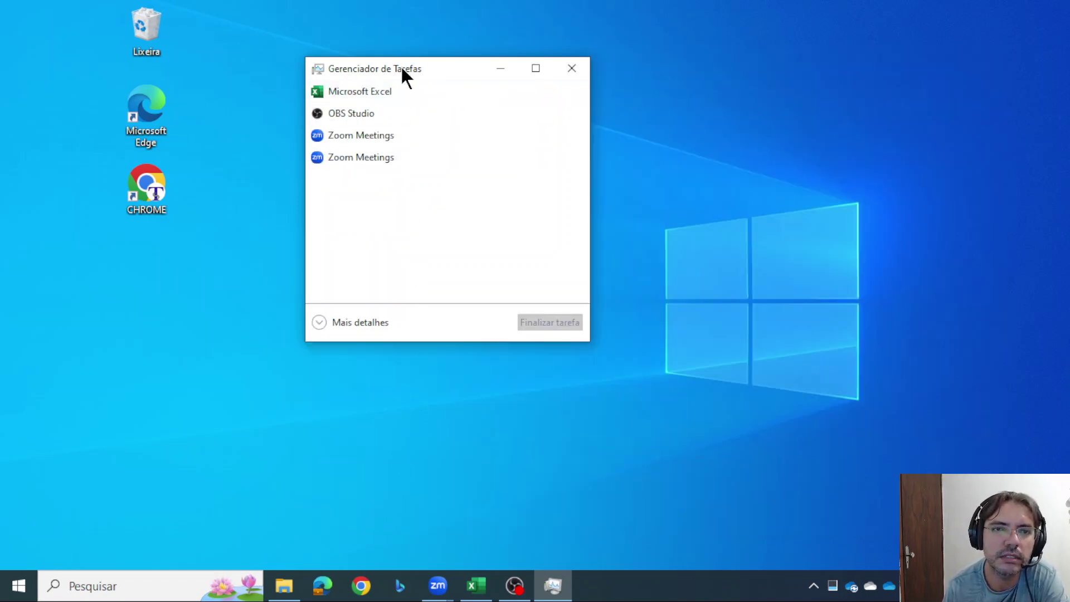
pyautogui.moveTo(401, 67); pyautogui.dragTo(357, 88)
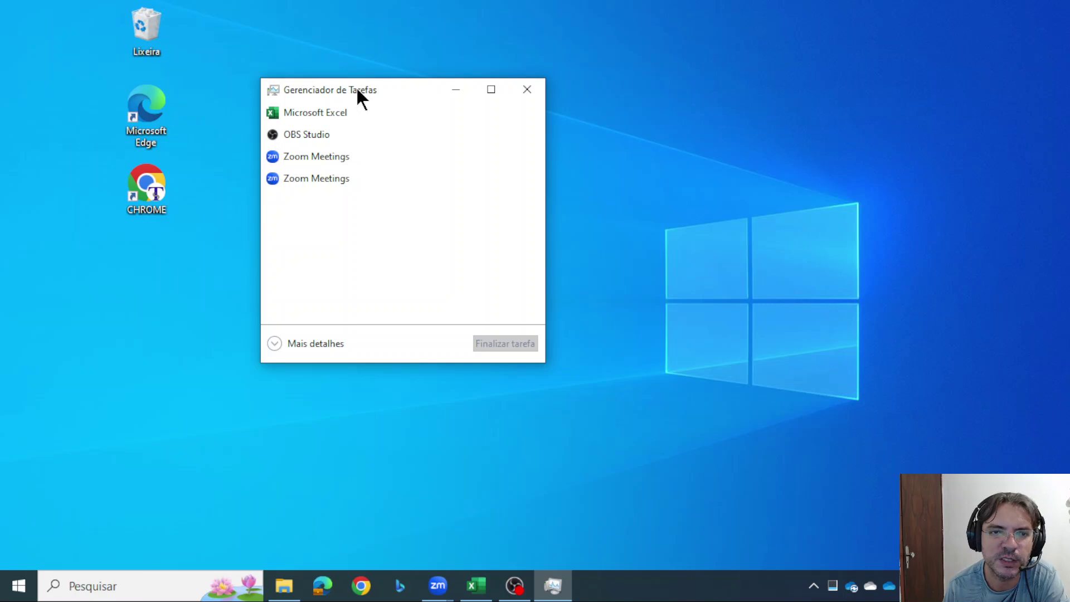
pyautogui.click(278, 343)
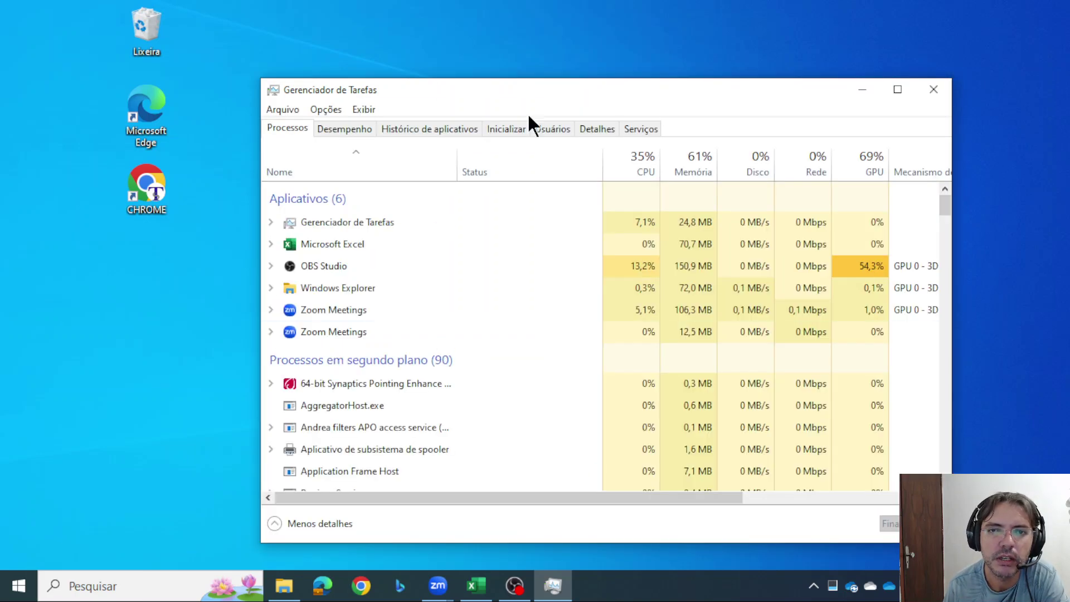
pyautogui.moveTo(574, 98); pyautogui.dragTo(549, 89)
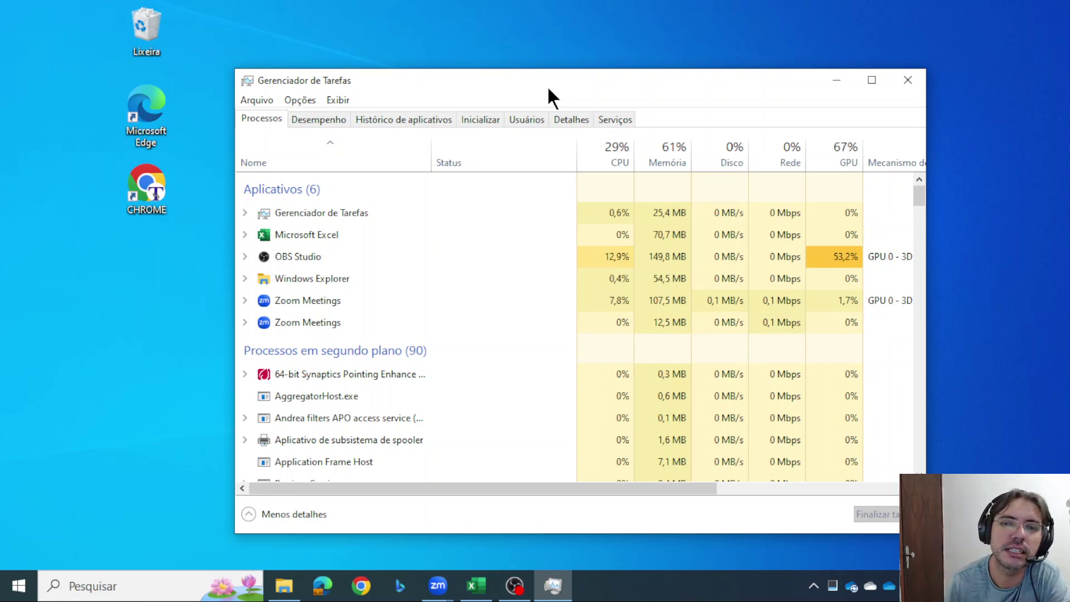
pyautogui.moveTo(692, 85); pyautogui.dragTo(709, 72)
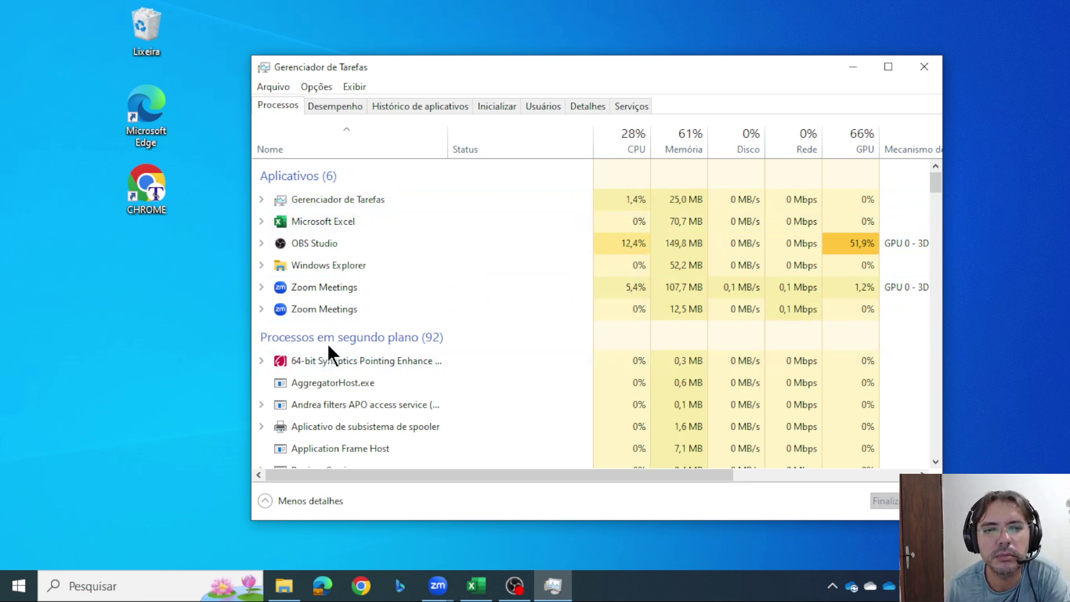
# Examine the running applications and background processes along with their CPU, memory, disk, network and GPU usage.
pyautogui.scroll(-3, 492, 361)
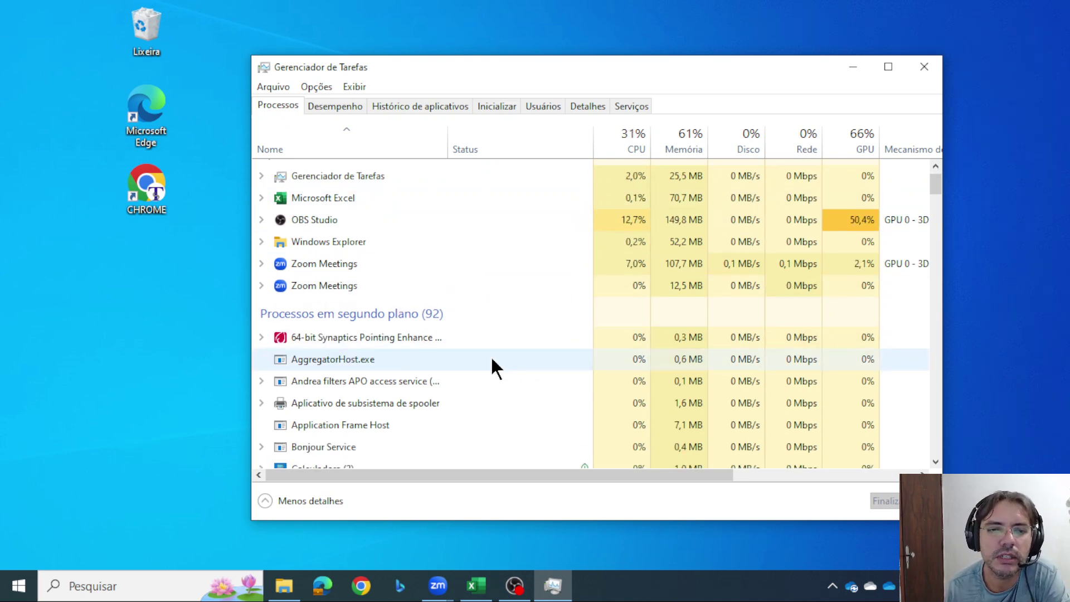
pyautogui.scroll(-5, 492, 360)
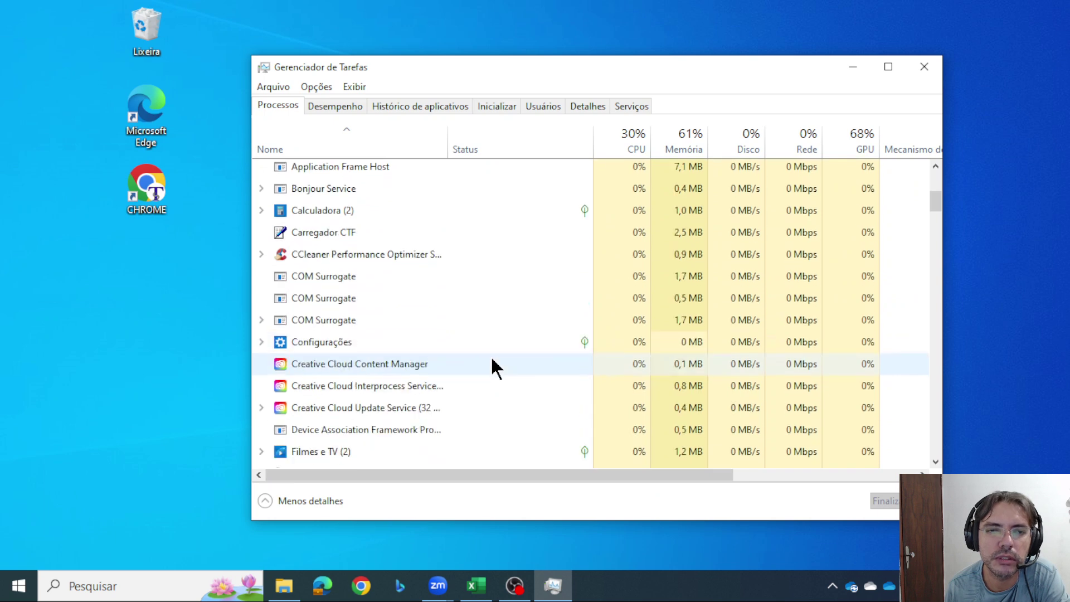
pyautogui.scroll(-1, 490, 355)
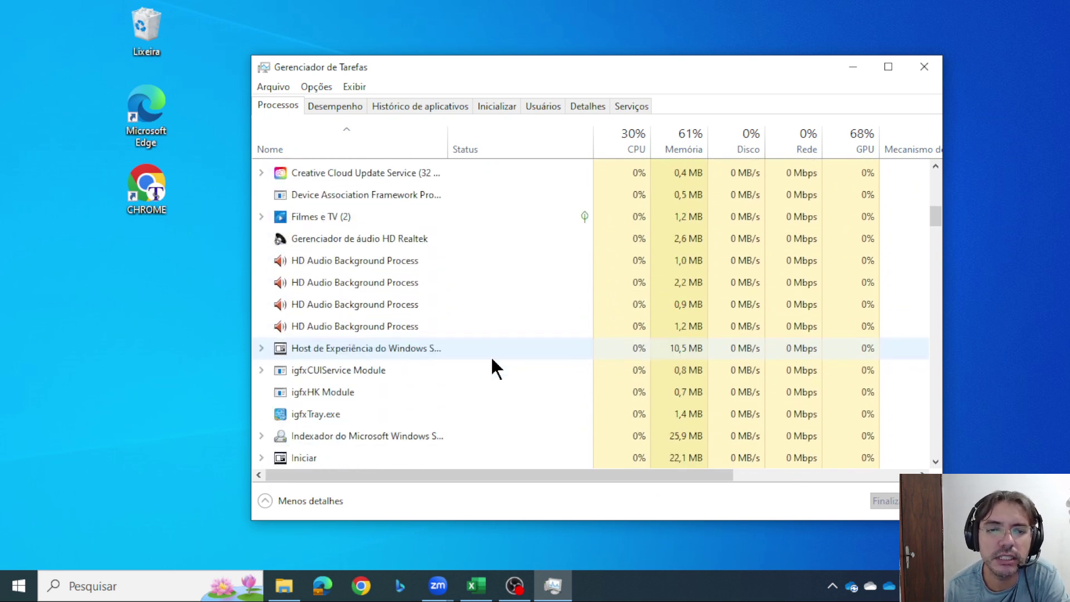
pyautogui.scroll(-2, 491, 355)
pyautogui.scroll(7, 491, 359)
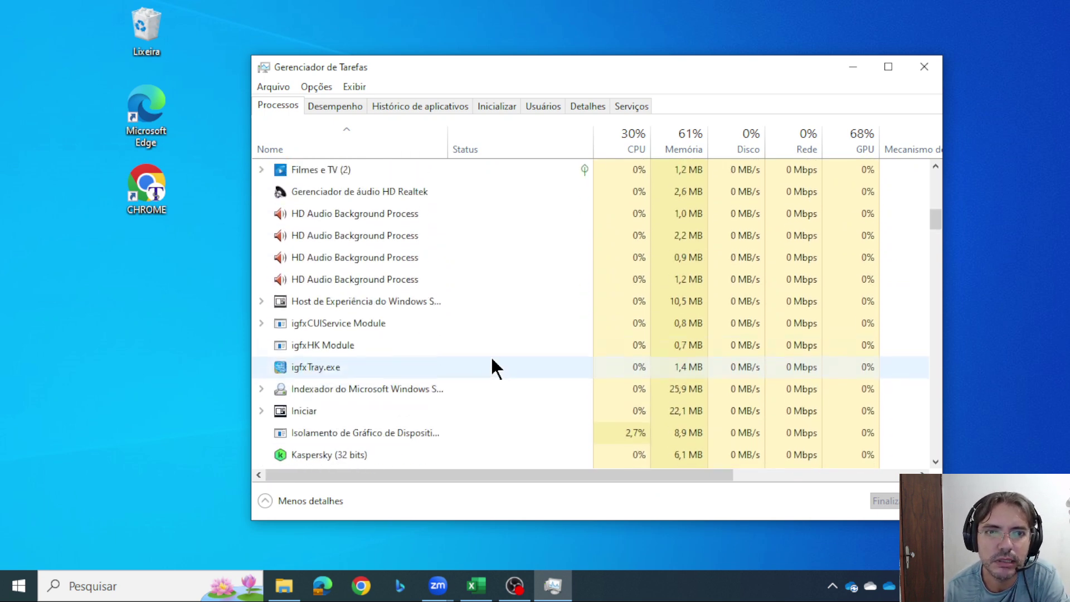
pyautogui.scroll(4, 492, 368)
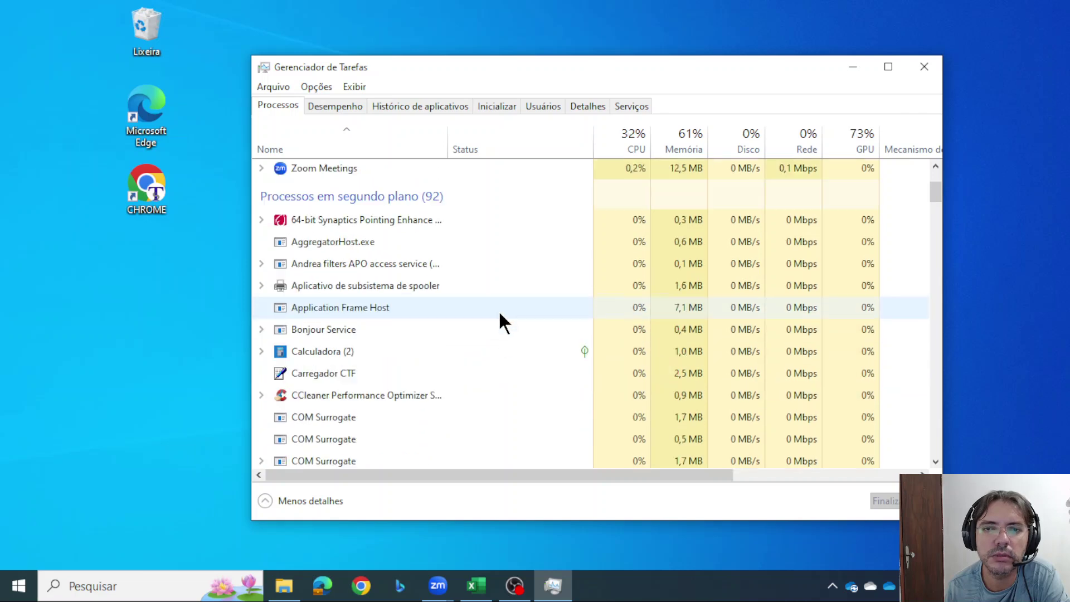
pyautogui.scroll(-1, 629, 345)
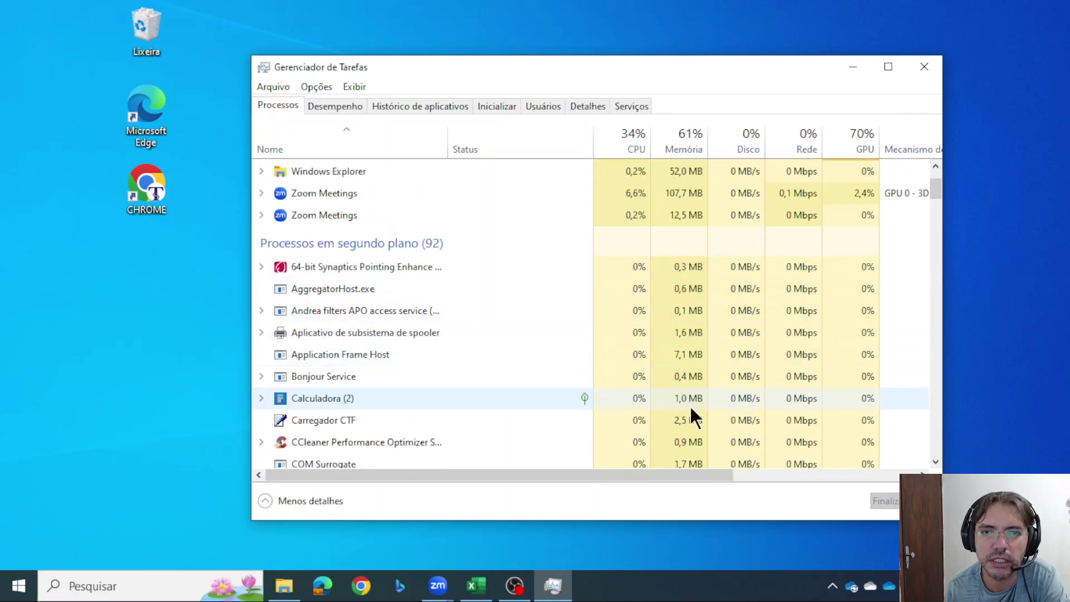
pyautogui.scroll(2, 658, 312)
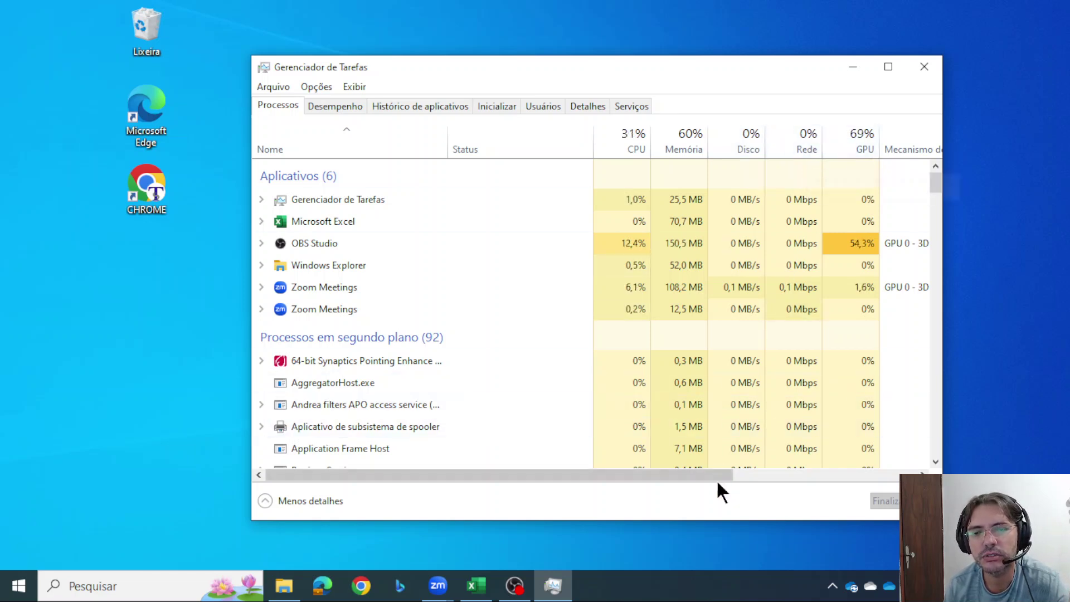
pyautogui.moveTo(711, 474); pyautogui.dragTo(582, 484)
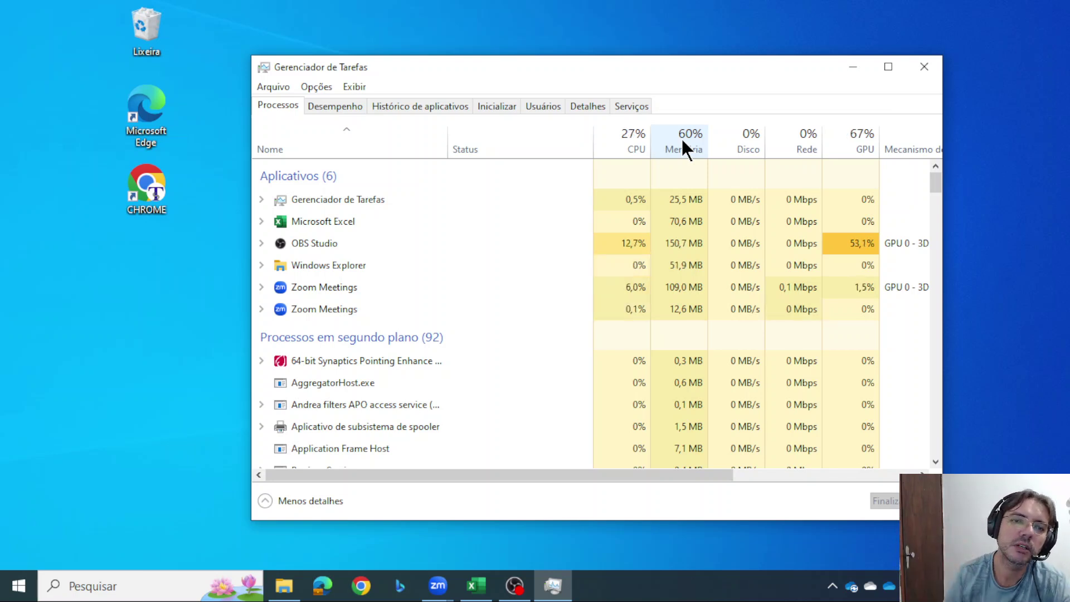
# End the CCleaner Performance Optimizer background process.
pyautogui.click(368, 266)
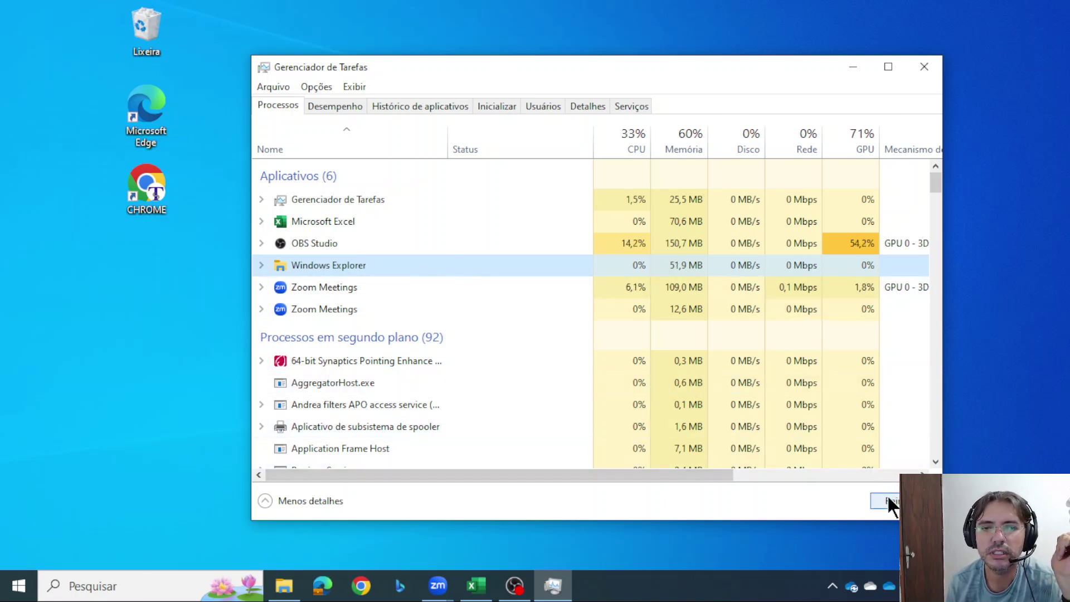
pyautogui.click(332, 220)
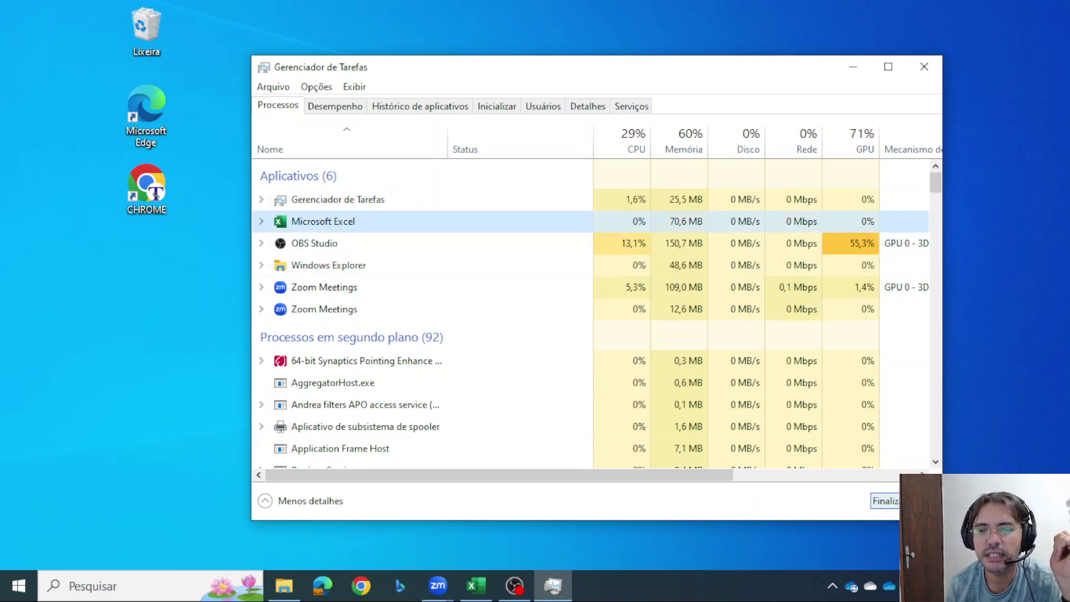
pyautogui.scroll(-3, 516, 266)
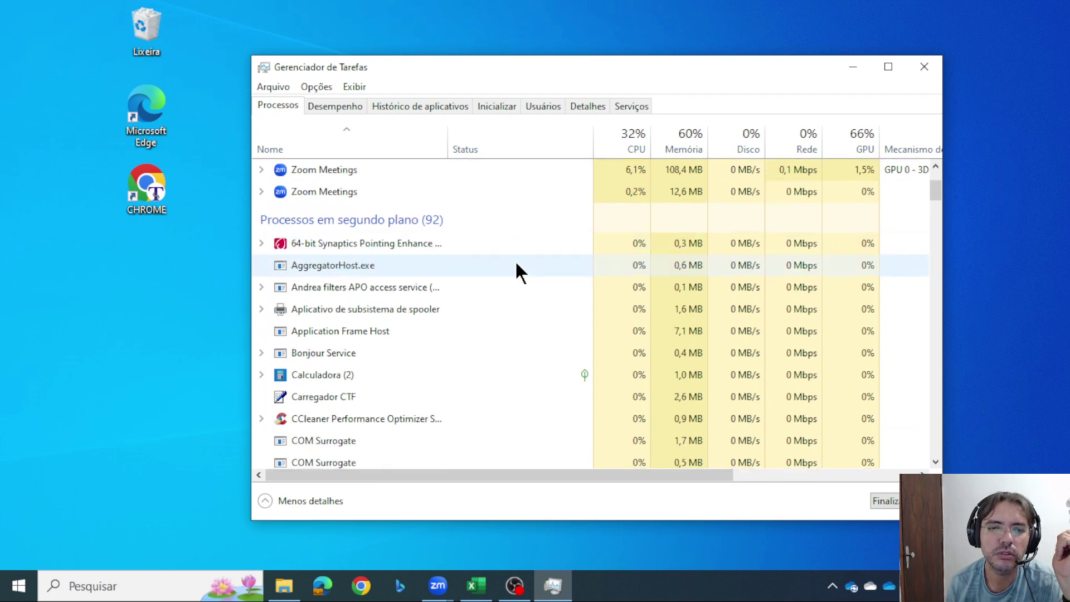
pyautogui.scroll(-2, 515, 259)
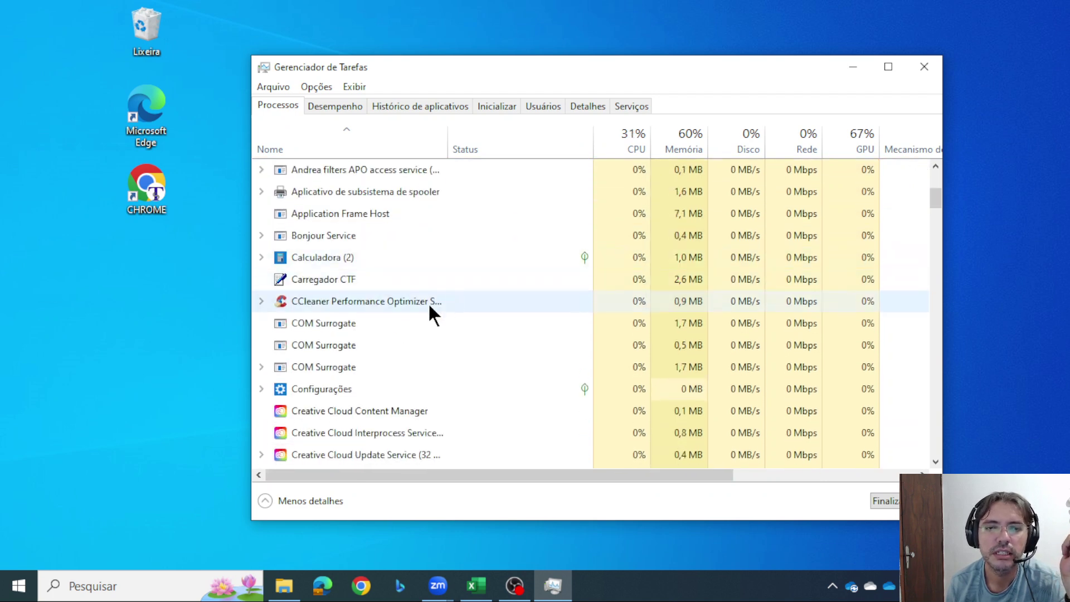
pyautogui.click(455, 299)
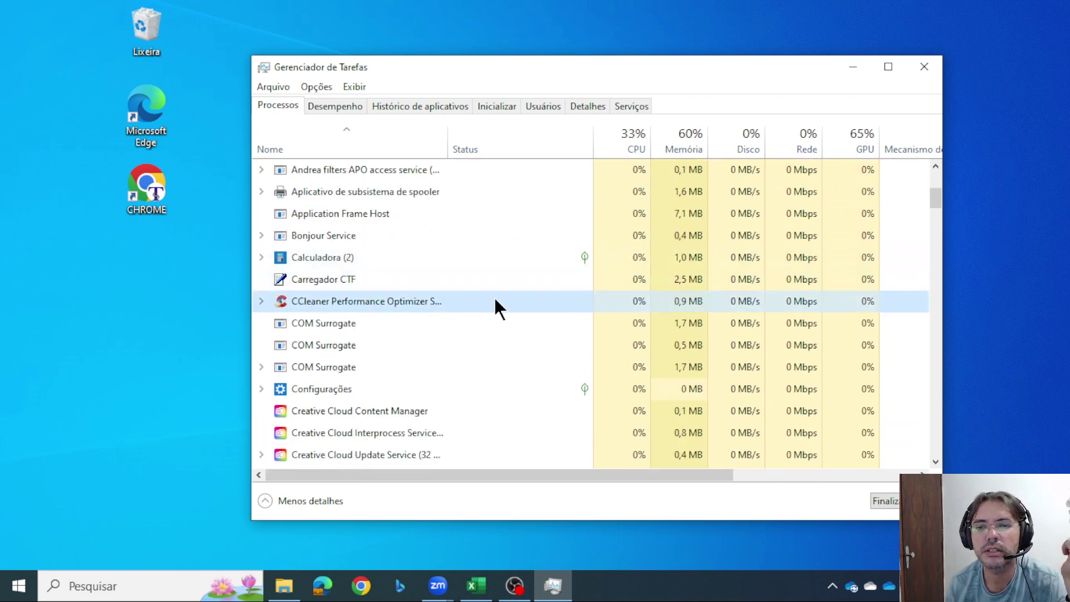
pyautogui.click(890, 501)
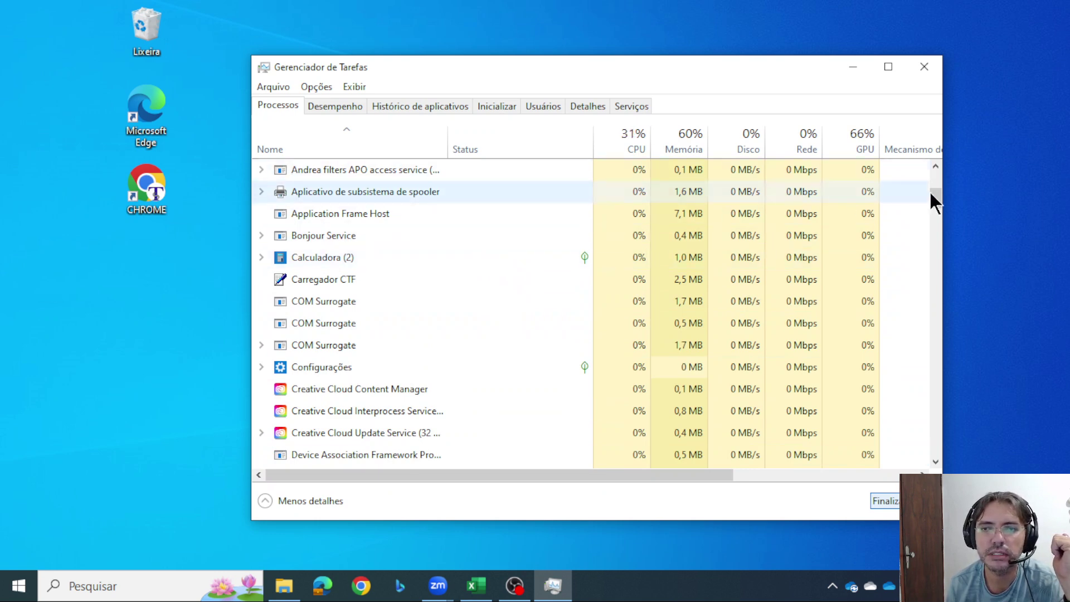
# Look through the Windows service host processes and review the computer's performance graphs and application usage history.
pyautogui.moveTo(932, 190); pyautogui.dragTo(910, 346)
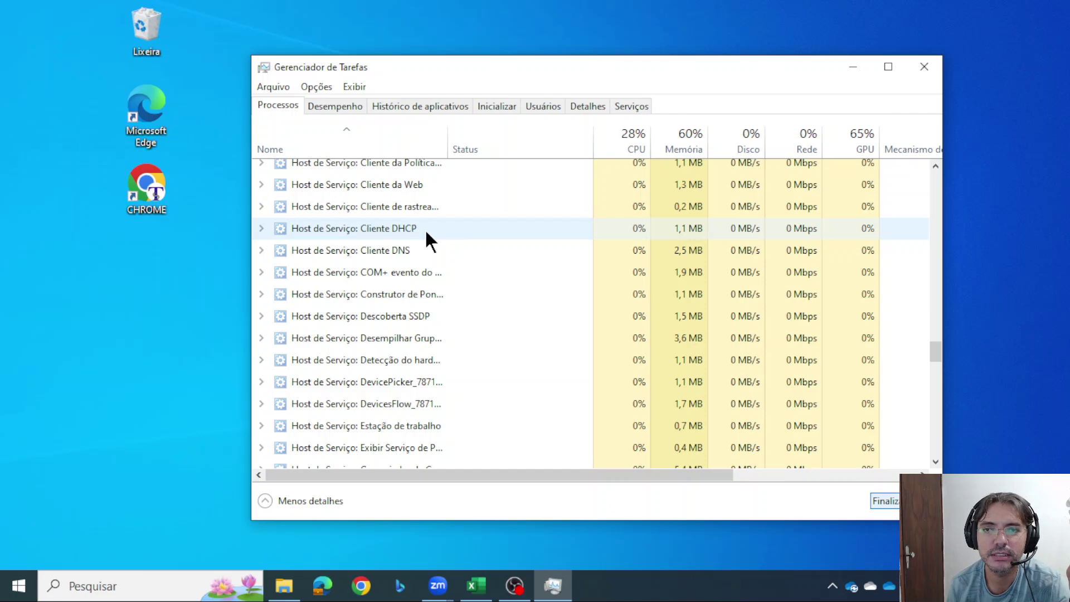
pyautogui.moveTo(937, 354); pyautogui.dragTo(937, 175)
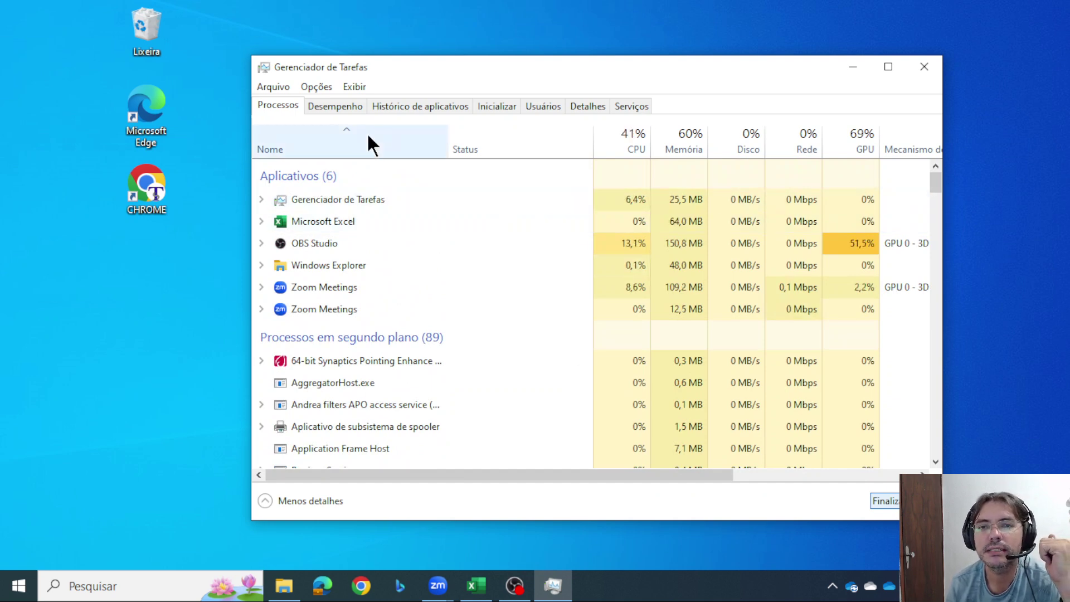
pyautogui.click(345, 105)
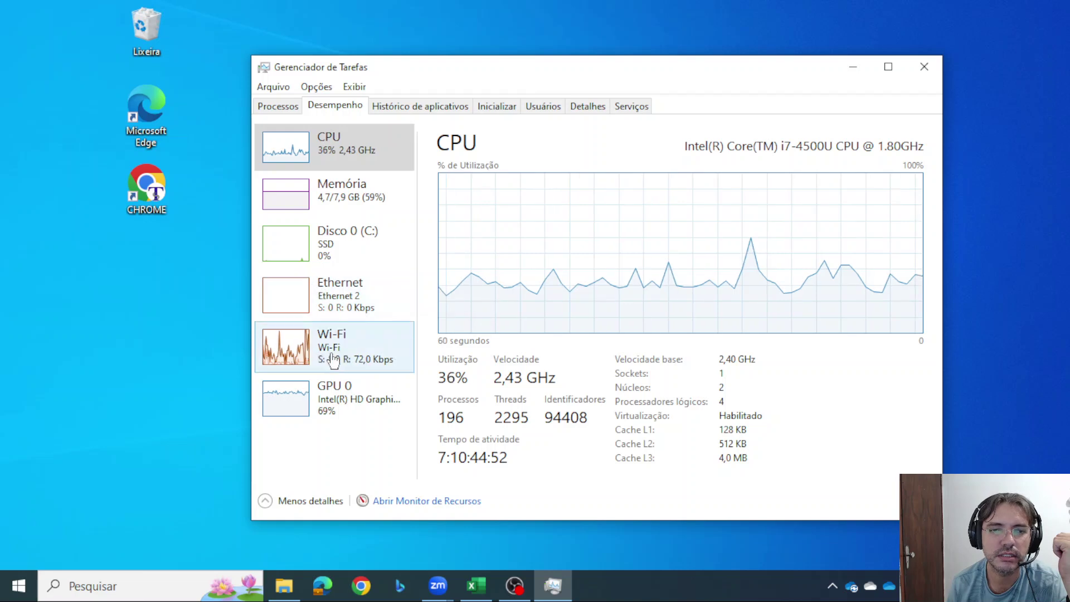
pyautogui.click(418, 108)
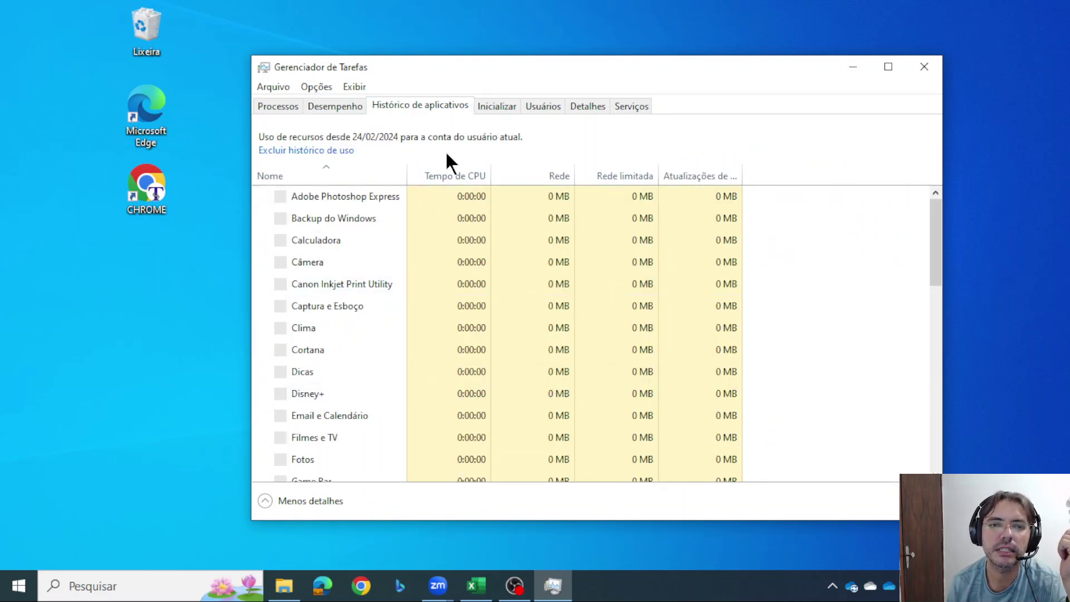
# Review the programs that launch at Windows startup and disable Google Drive among them.
pyautogui.click(493, 107)
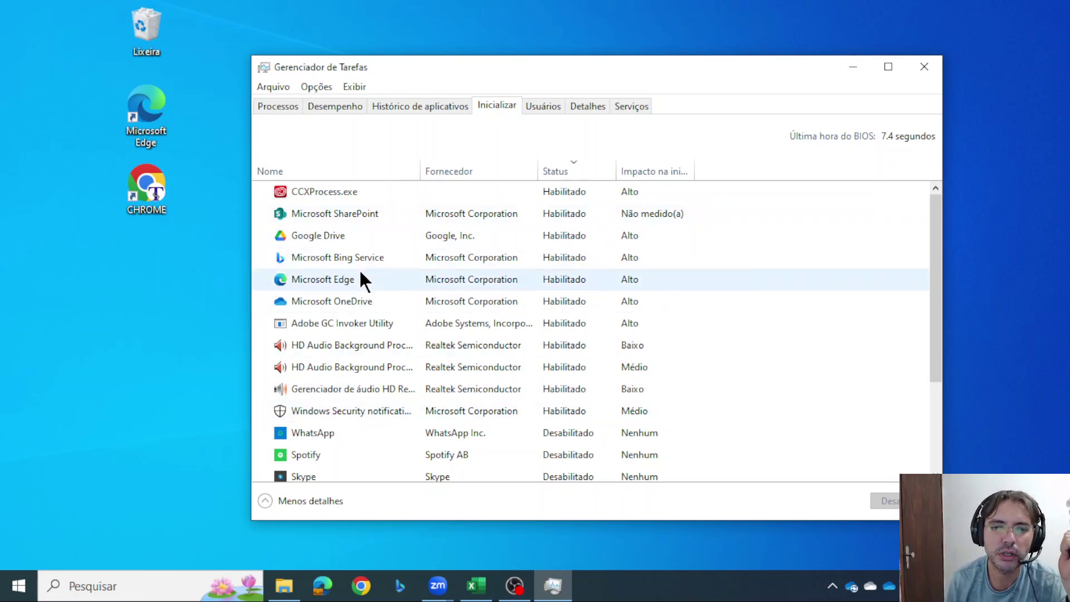
pyautogui.scroll(-2, 411, 272)
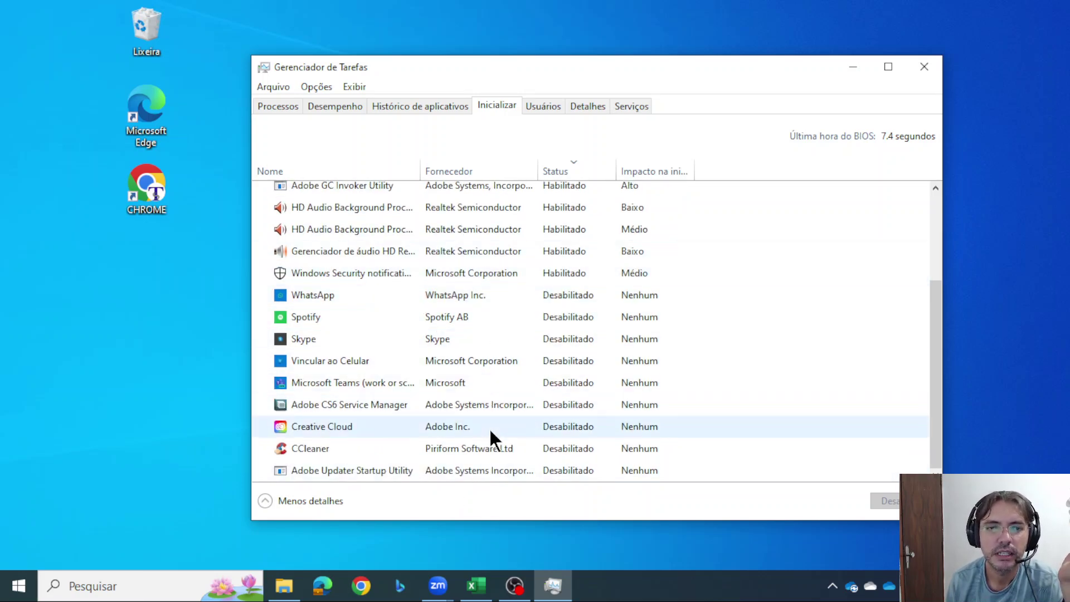
pyautogui.scroll(1, 489, 412)
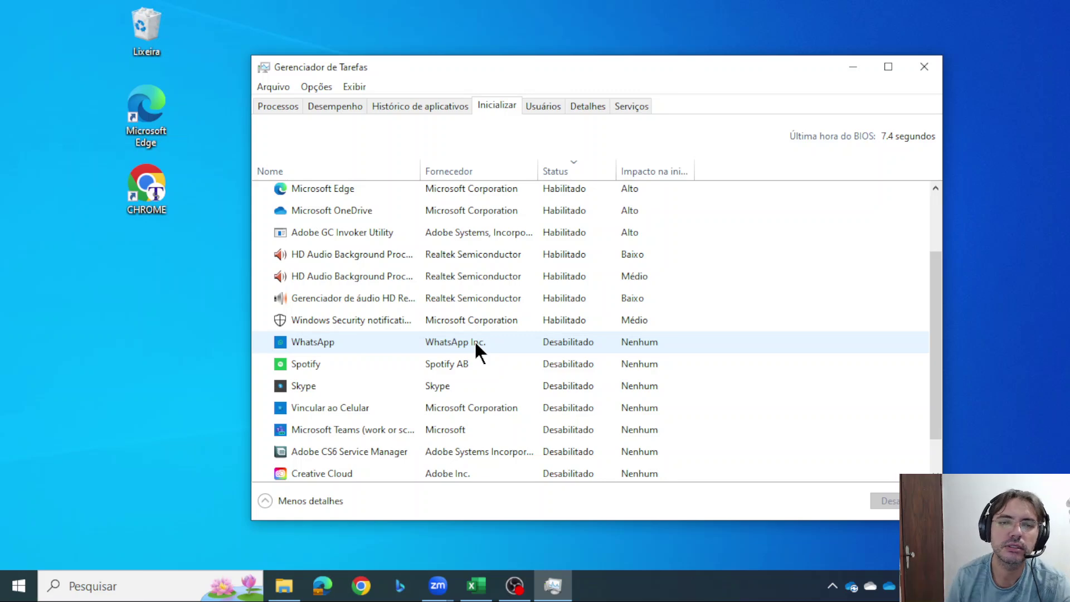
pyautogui.scroll(1, 475, 346)
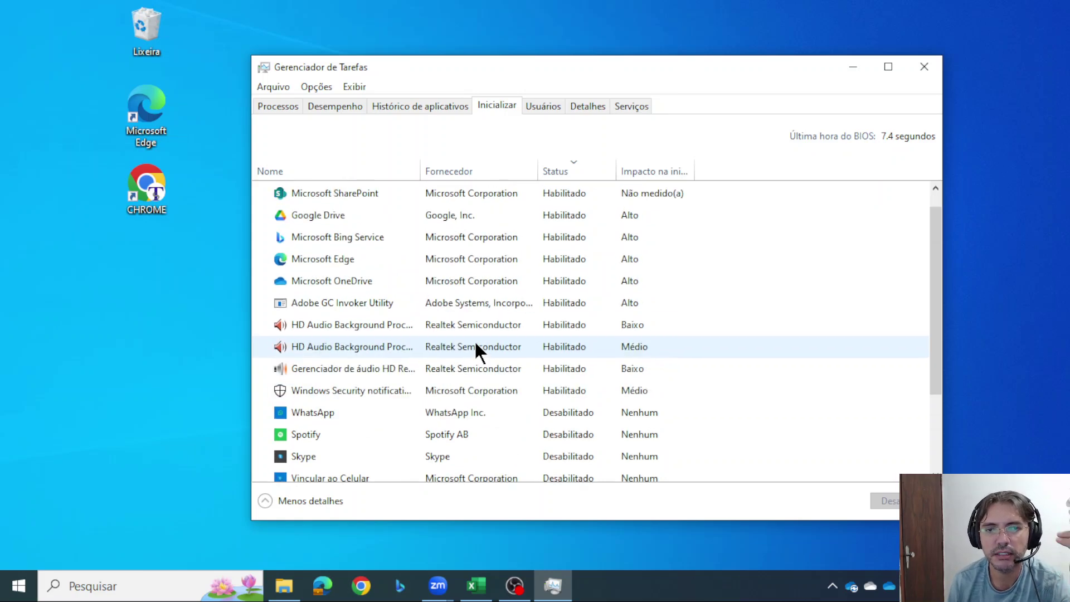
pyautogui.scroll(1, 475, 346)
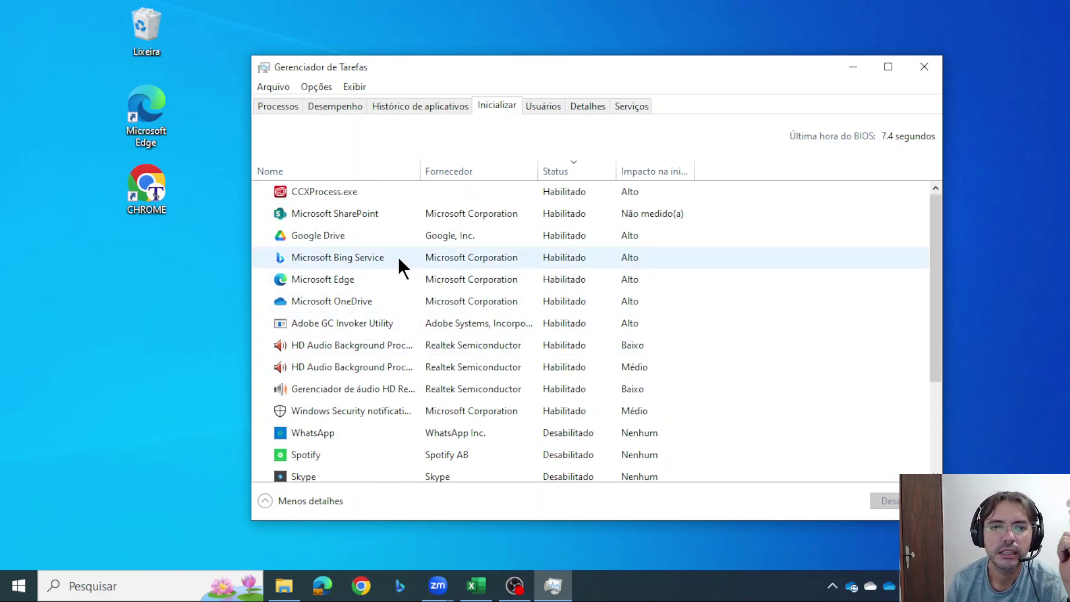
pyautogui.click(318, 239)
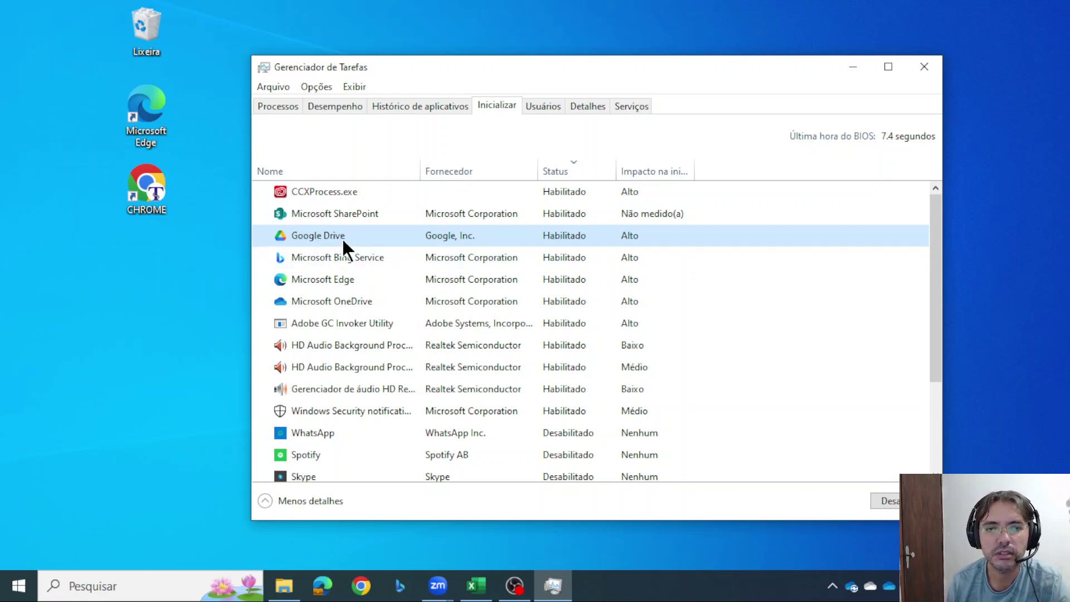
pyautogui.click(891, 497)
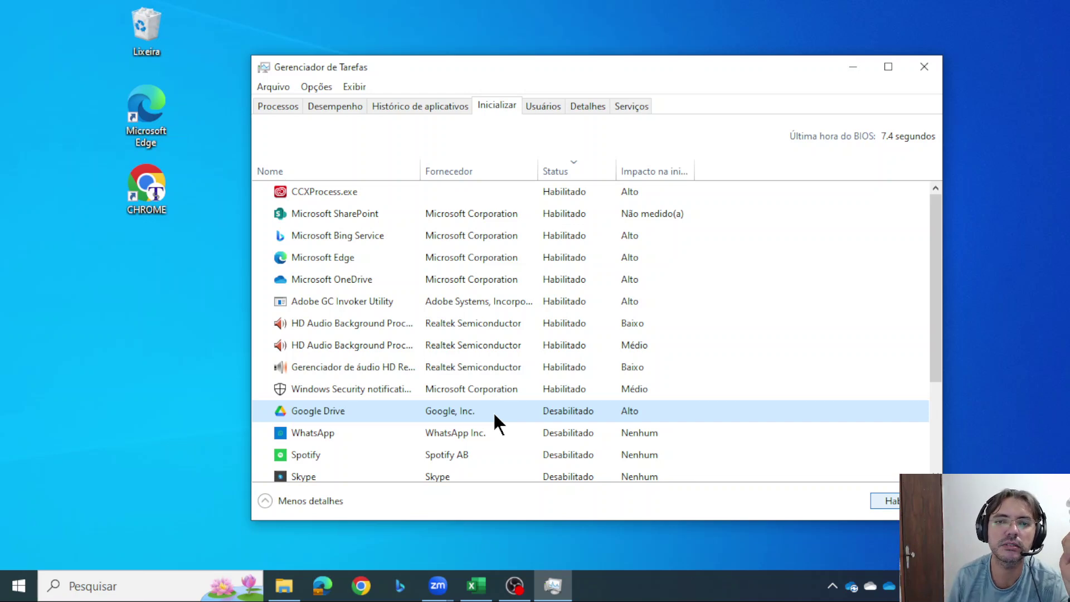
# Review the resource use per user, the process details and the services, and return to the process list.
pyautogui.click(543, 107)
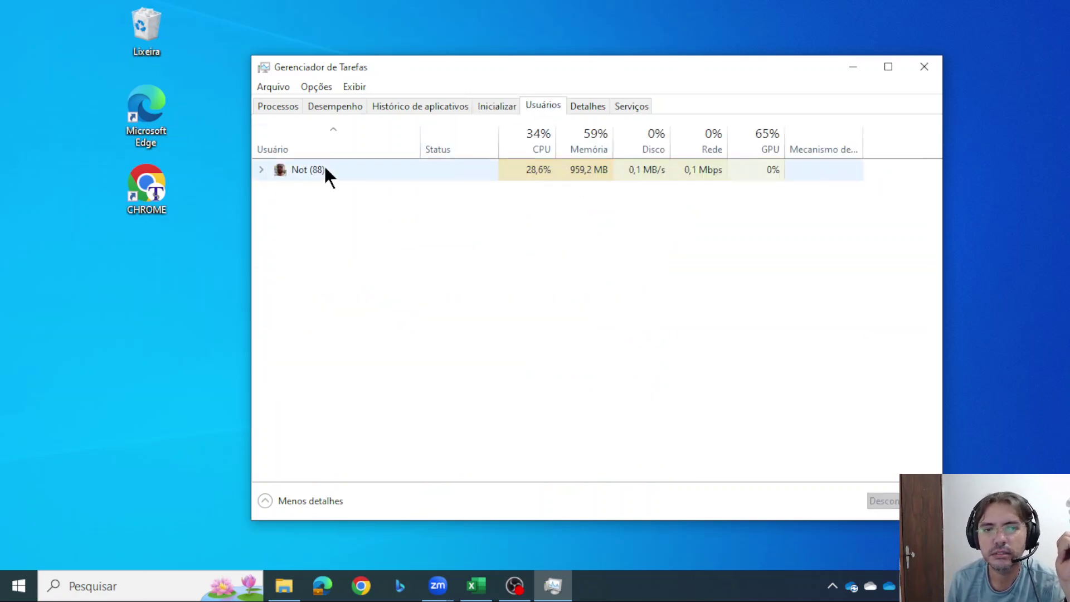
pyautogui.click(593, 106)
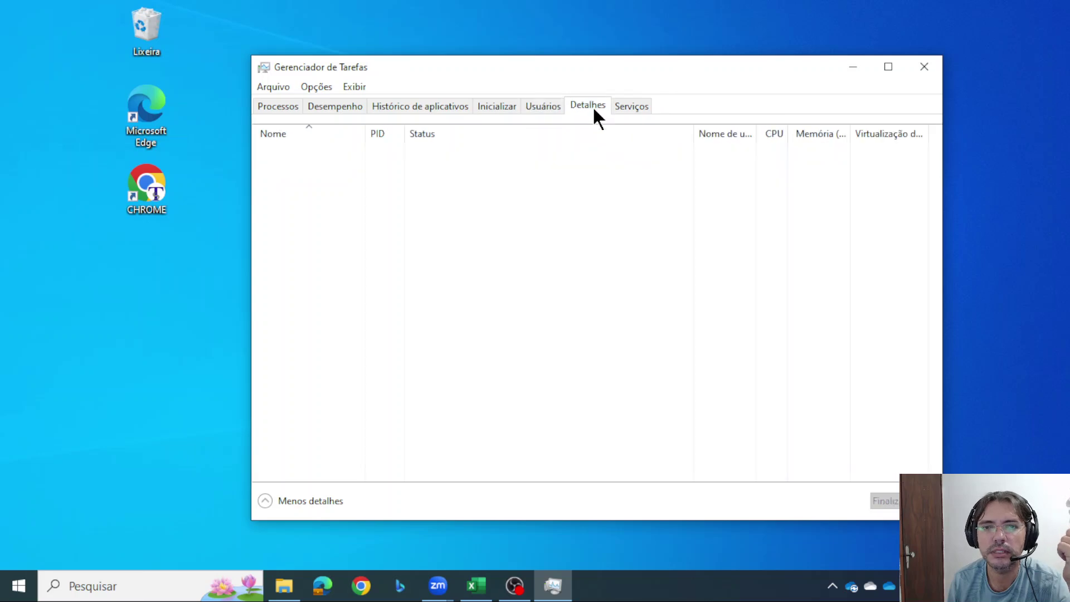
pyautogui.scroll(-2, 386, 246)
pyautogui.scroll(2, 389, 341)
pyautogui.click(636, 104)
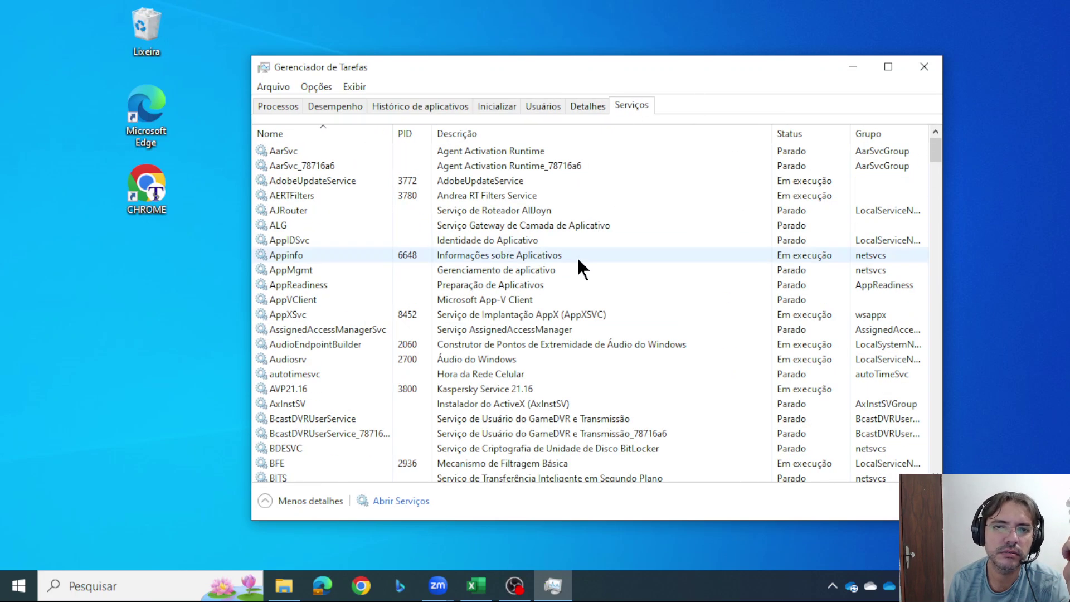
pyautogui.click(273, 104)
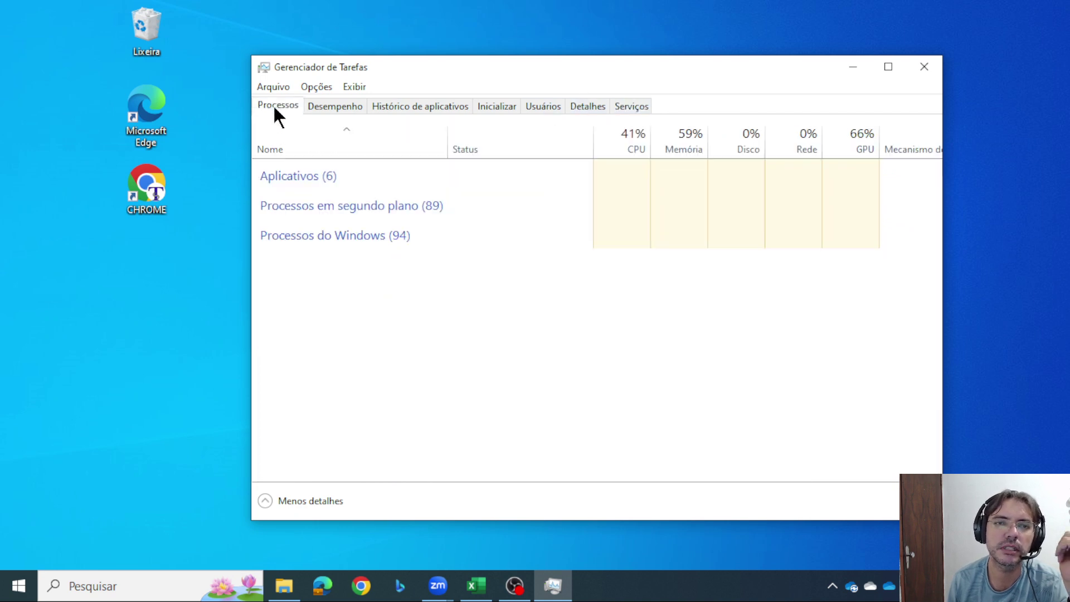